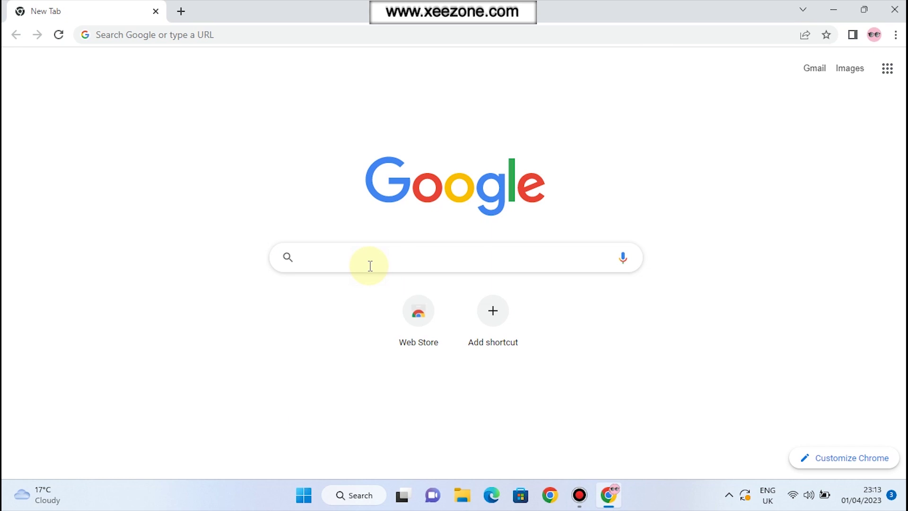
# Step: Search Google for 'shopify'
pyautogui.click(370, 266)
pyautogui.write('shopify')
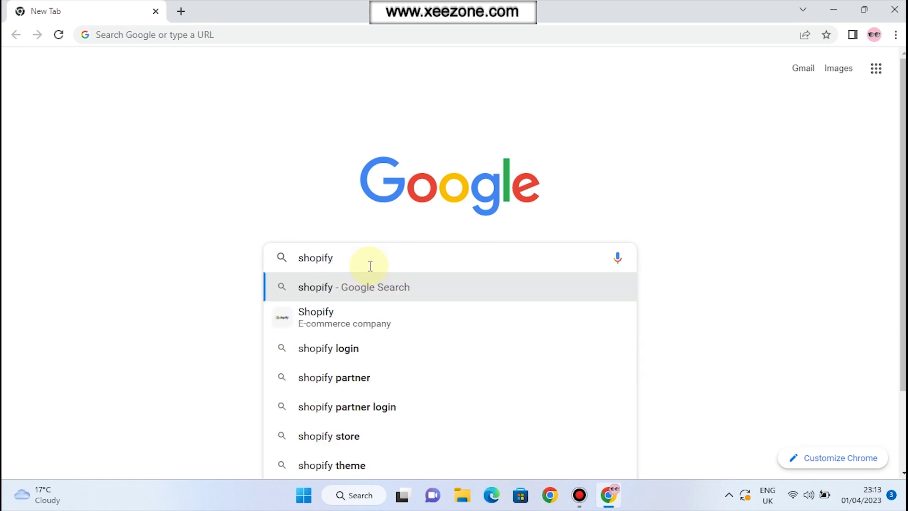
pyautogui.press('Return')
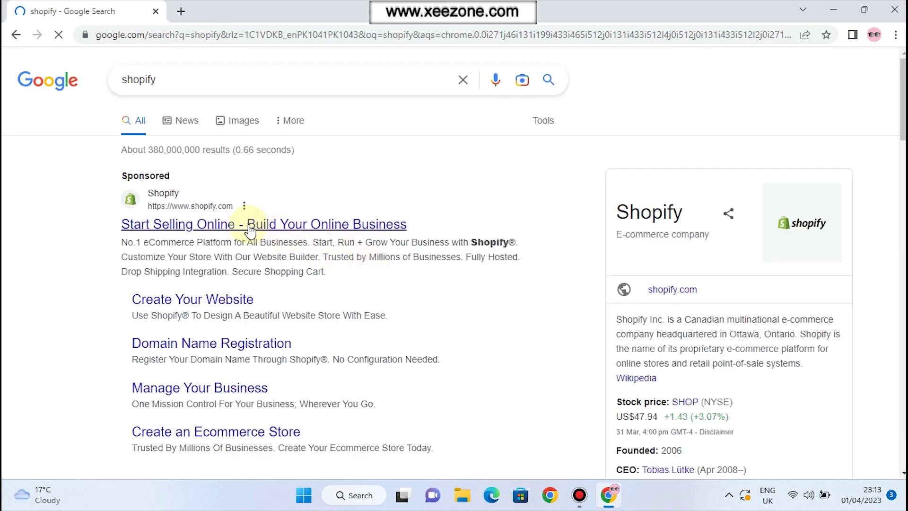
# Step: From the sponsored Shopify ad, start a free trial with the store's e-mail address
pyautogui.click(219, 226)
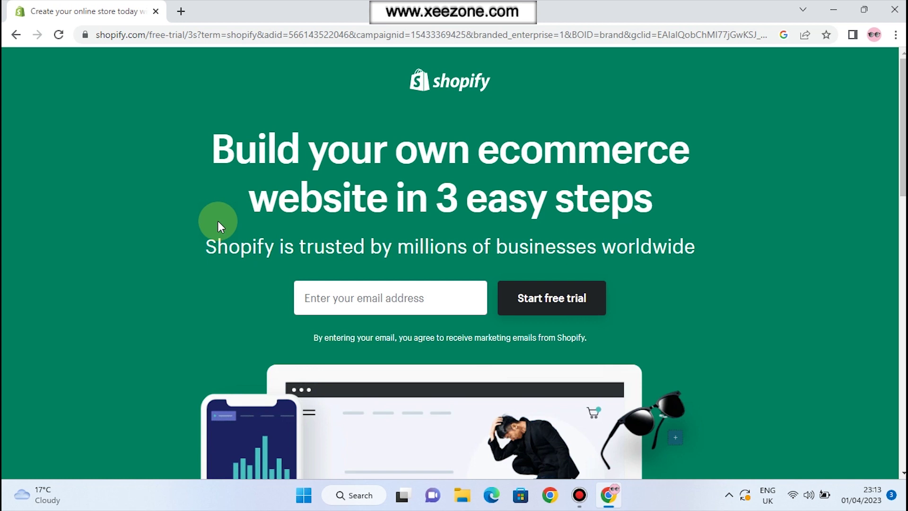
pyautogui.scroll(-15, 218, 221)
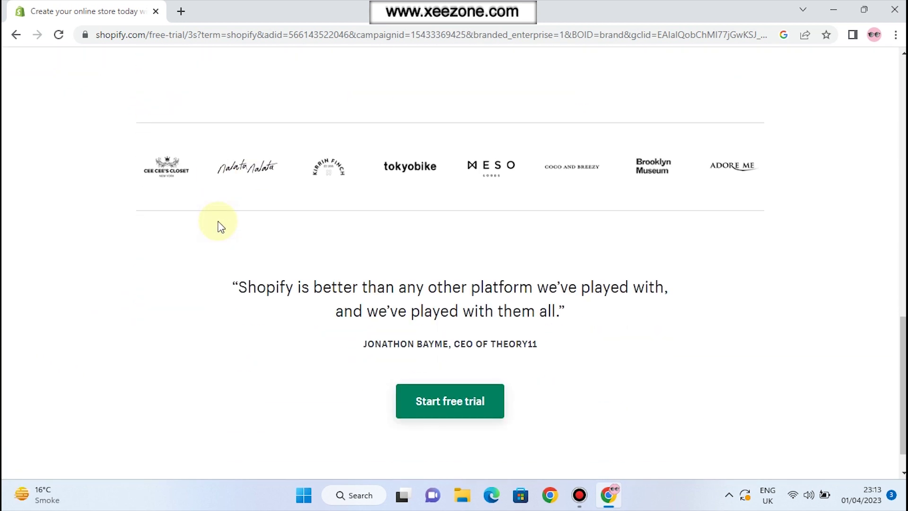
pyautogui.scroll(14, 218, 220)
pyautogui.scroll(1, 218, 221)
pyautogui.click(326, 301)
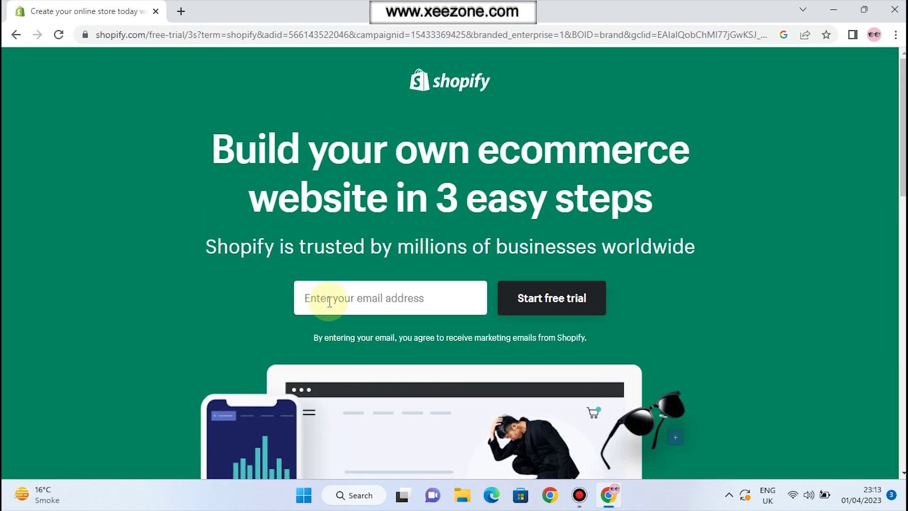
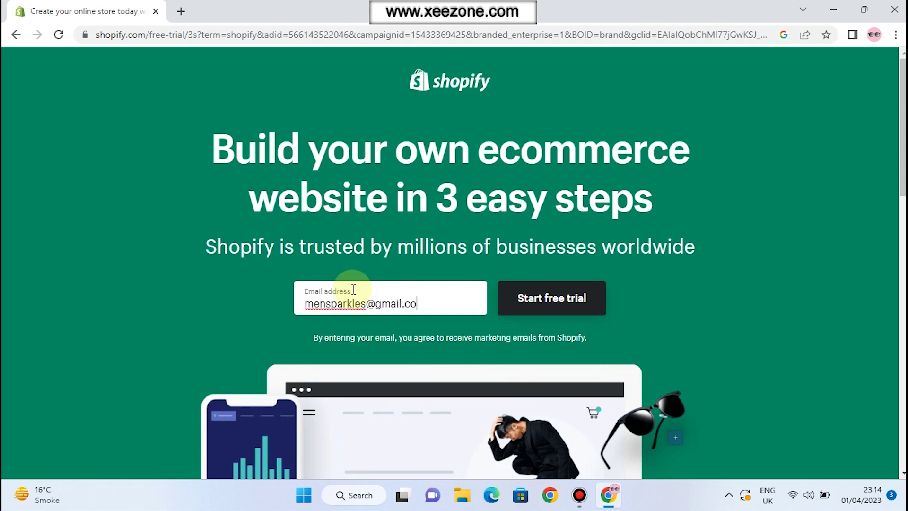
pyautogui.click(528, 302)
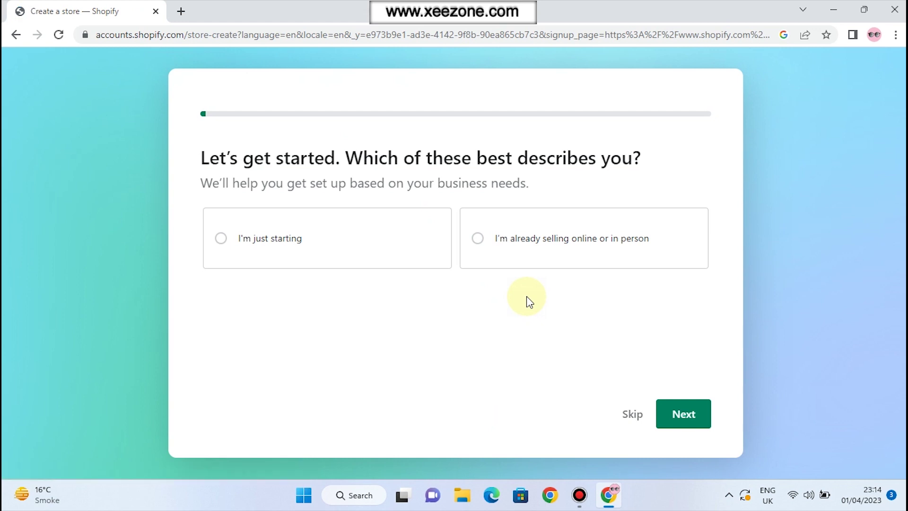
# Step: Answer the setup questions: just starting, selling via an online store, and dropshipping products
pyautogui.click(223, 240)
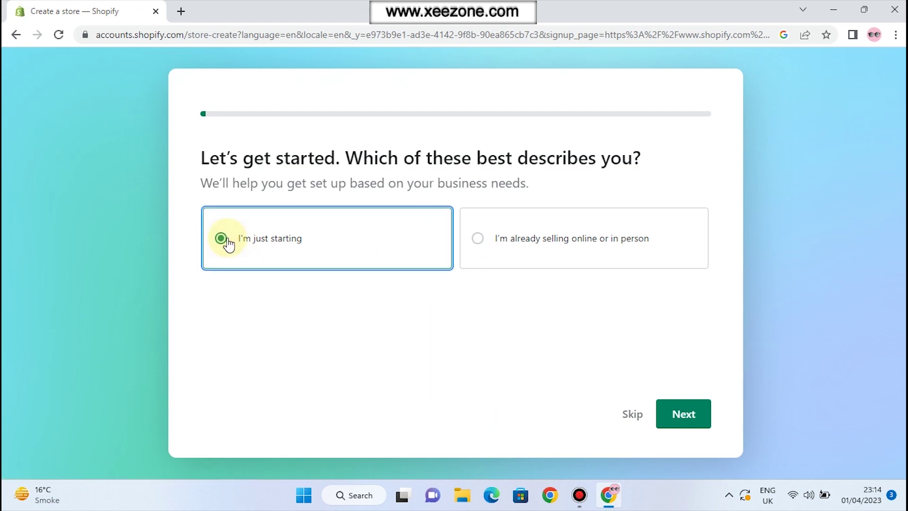
pyautogui.click(681, 415)
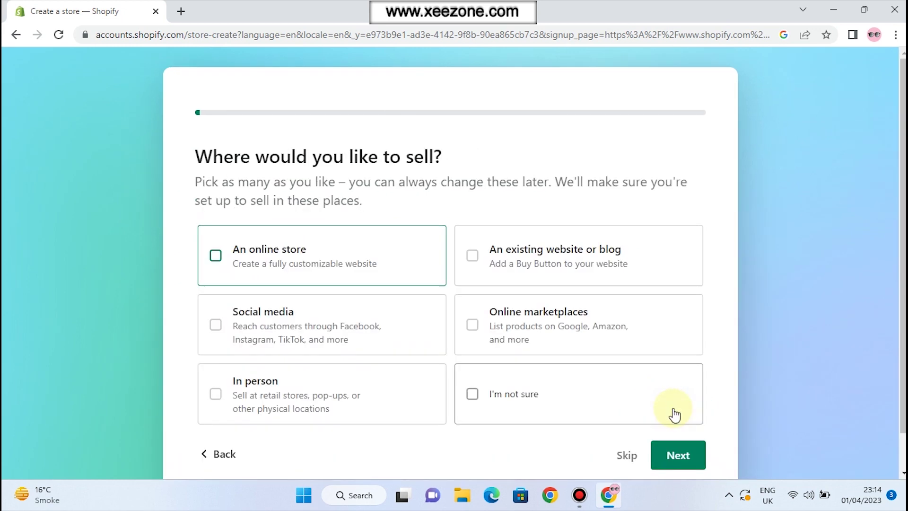
pyautogui.click(672, 453)
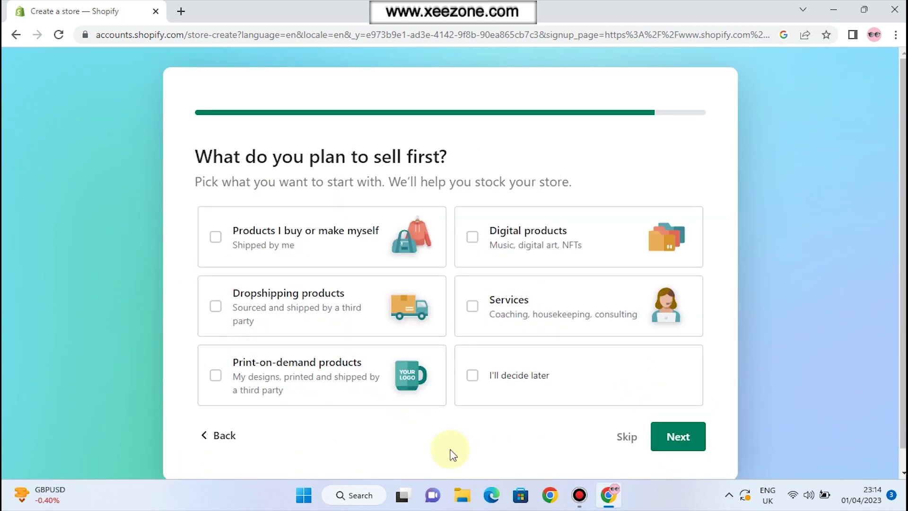
pyautogui.click(215, 306)
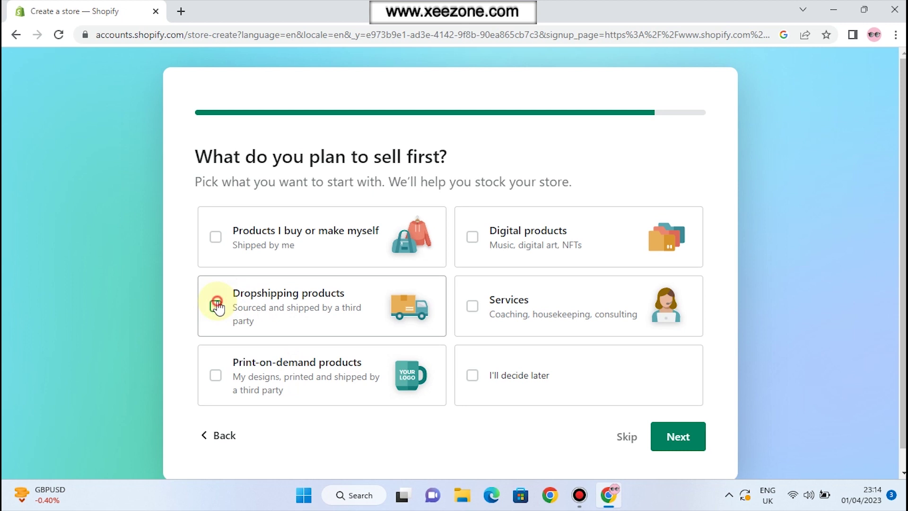
pyautogui.click(671, 442)
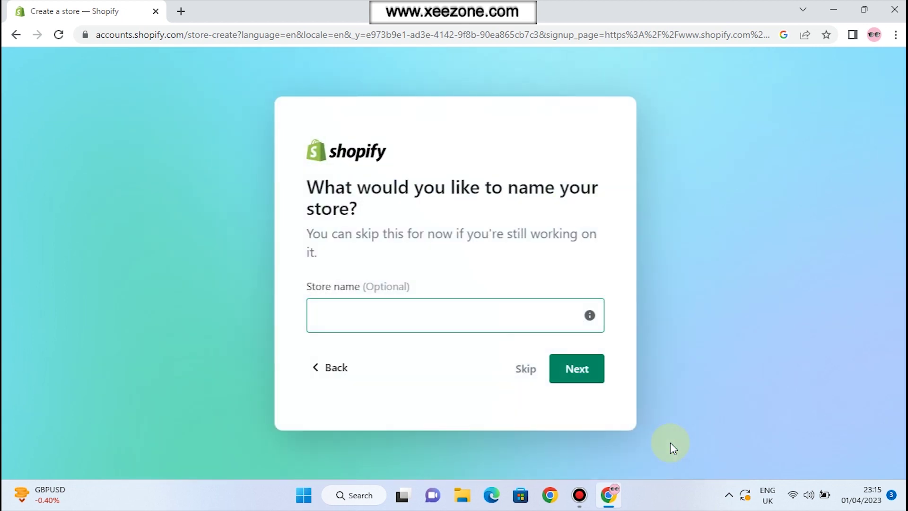
# Step: Name the store 'mensparkles' and keep Pakistan as the business location
pyautogui.click(395, 324)
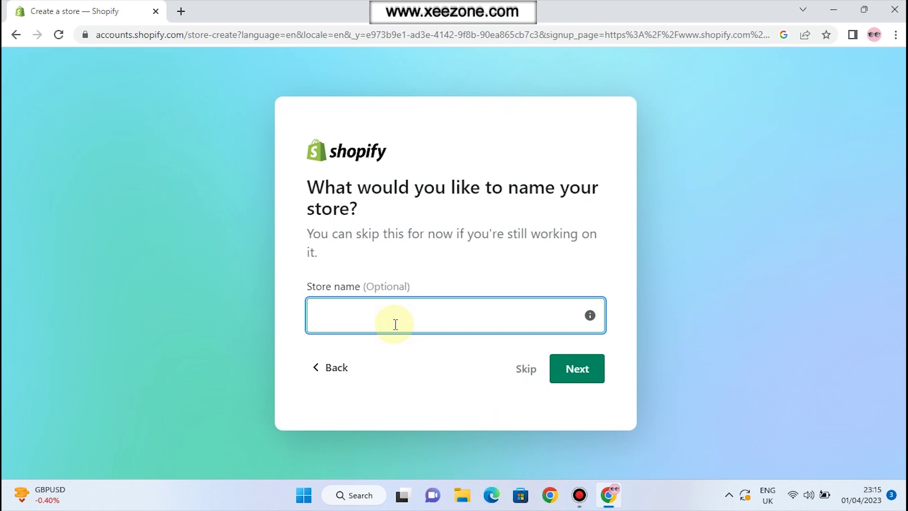
pyautogui.write('me')
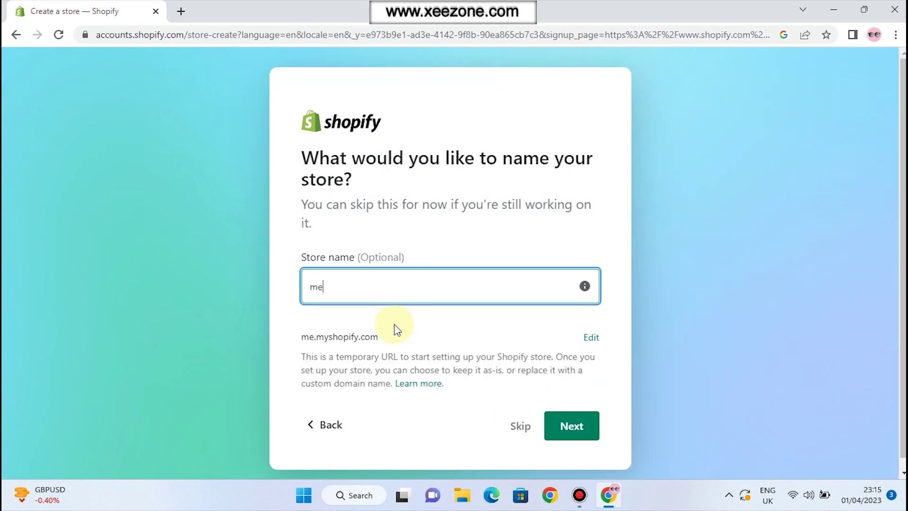
pyautogui.write('nspa')
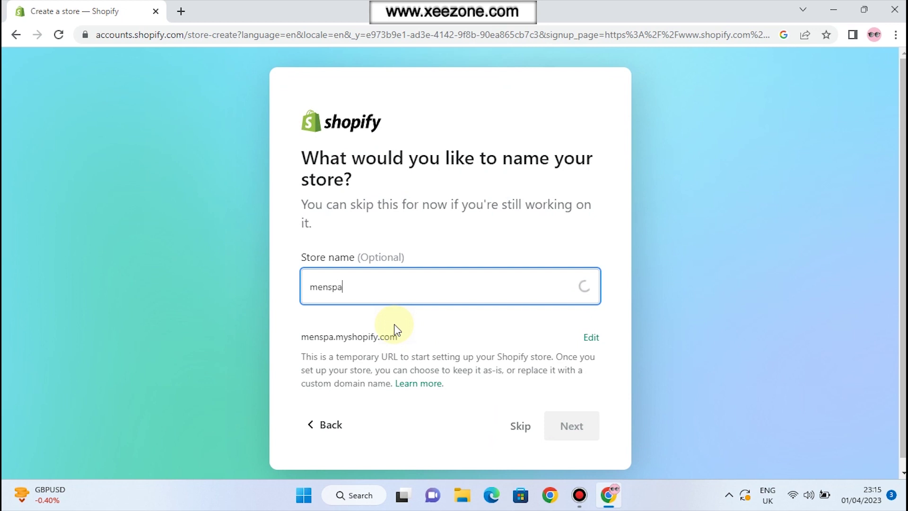
pyautogui.write('rkles')
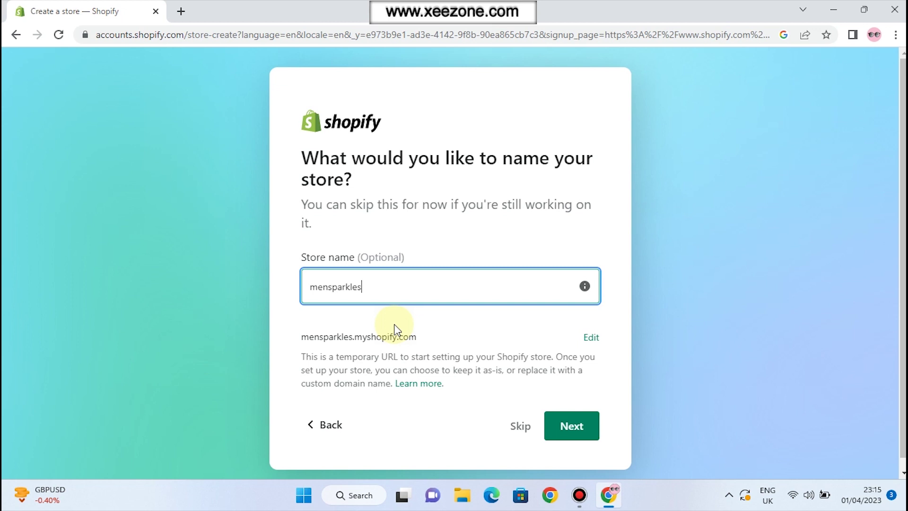
pyautogui.click(573, 431)
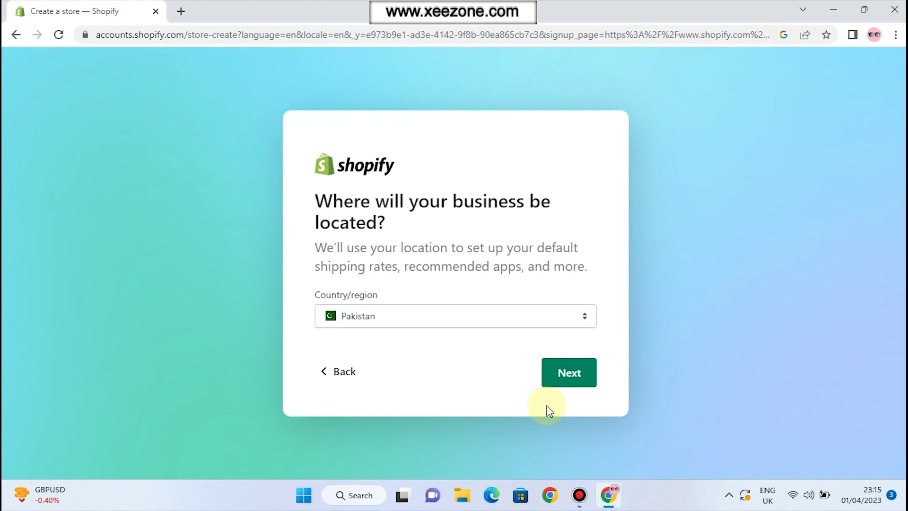
pyautogui.click(561, 376)
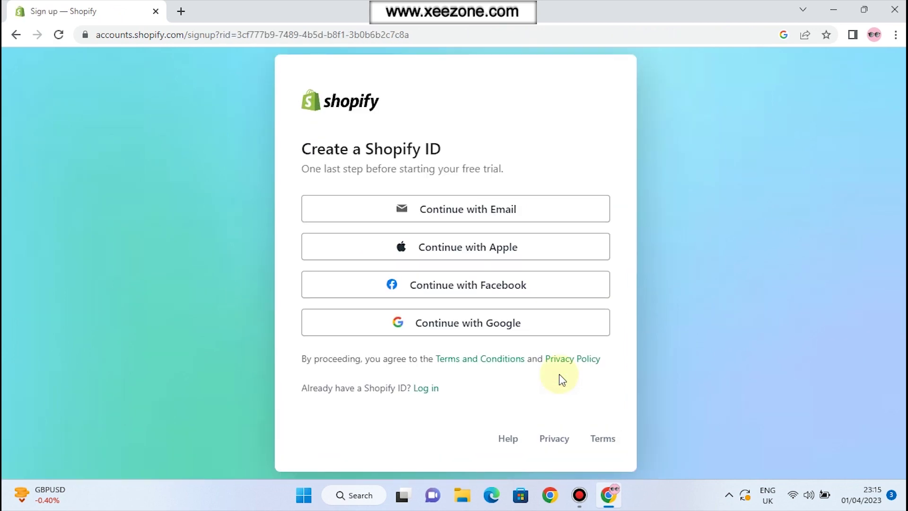
# Step: Create a Shopify ID with an e-mail and password, declining Chrome's save-password offer
pyautogui.click(492, 216)
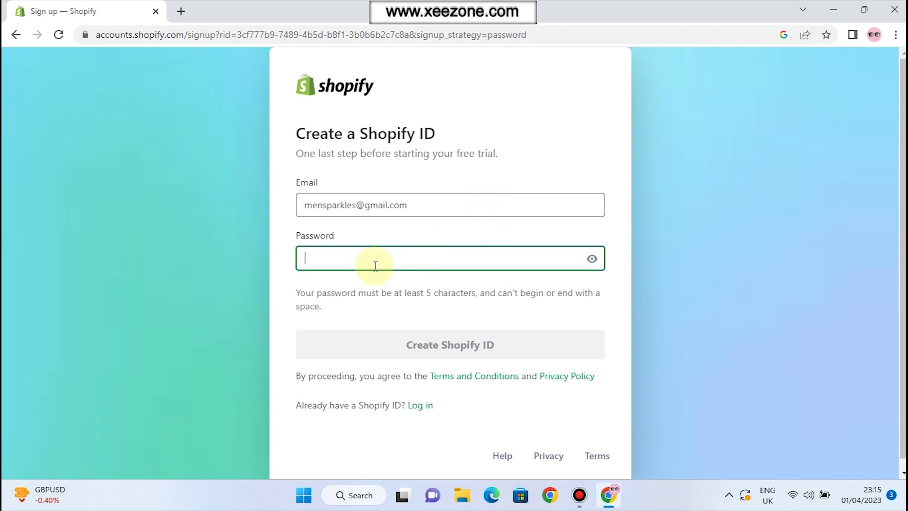
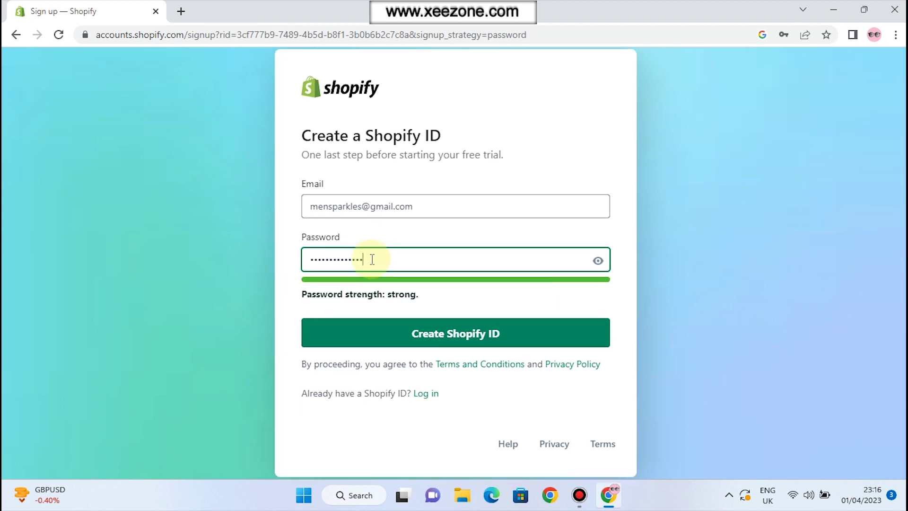
pyautogui.click(425, 337)
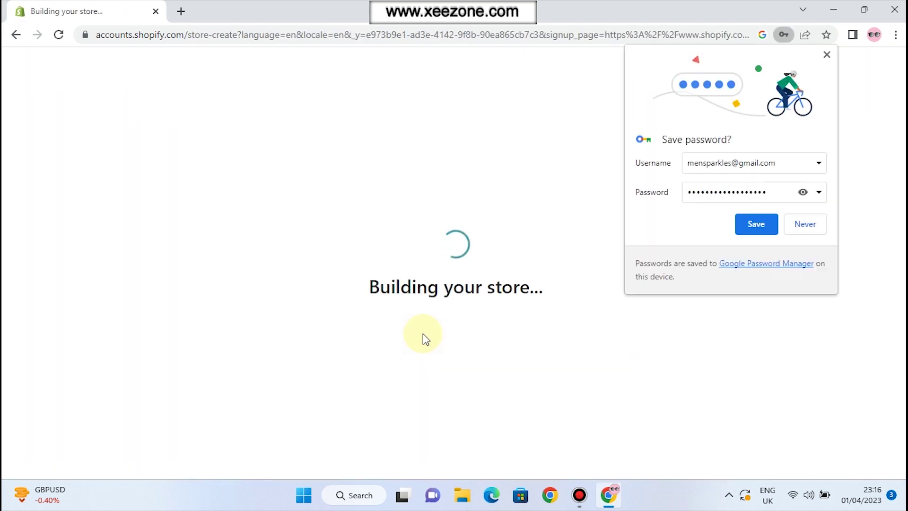
pyautogui.click(803, 224)
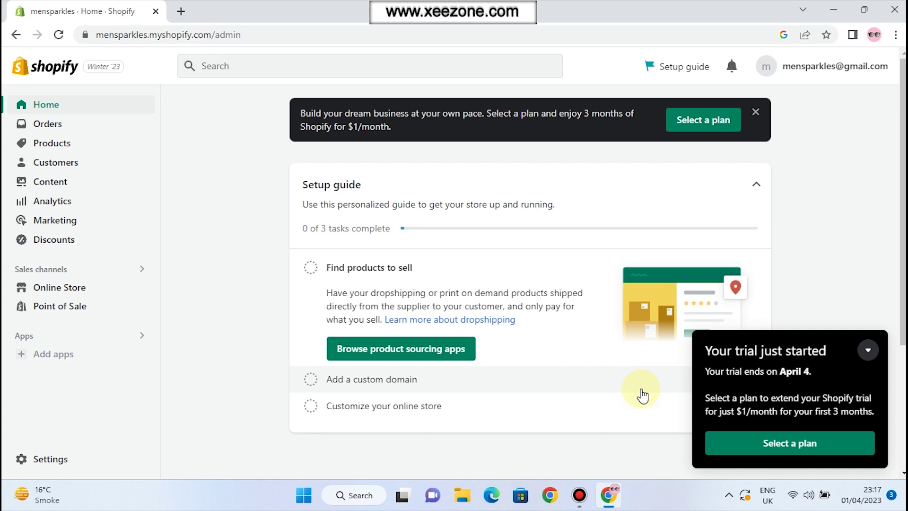
# Step: Minimise the 'Your trial just started' notice to reveal the three-task setup guide
pyautogui.click(868, 350)
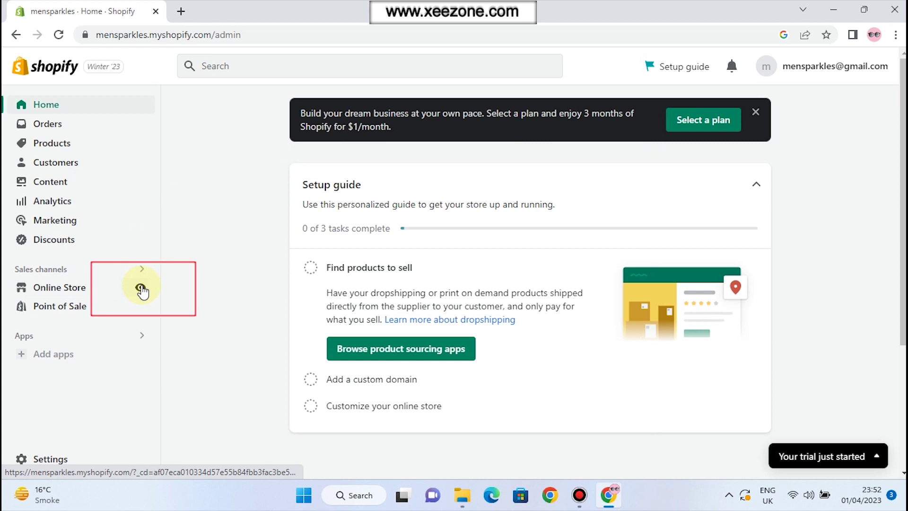
# Step: Preview the mensparkles Online Store in a new tab and scroll through its default homepage
pyautogui.click(141, 289)
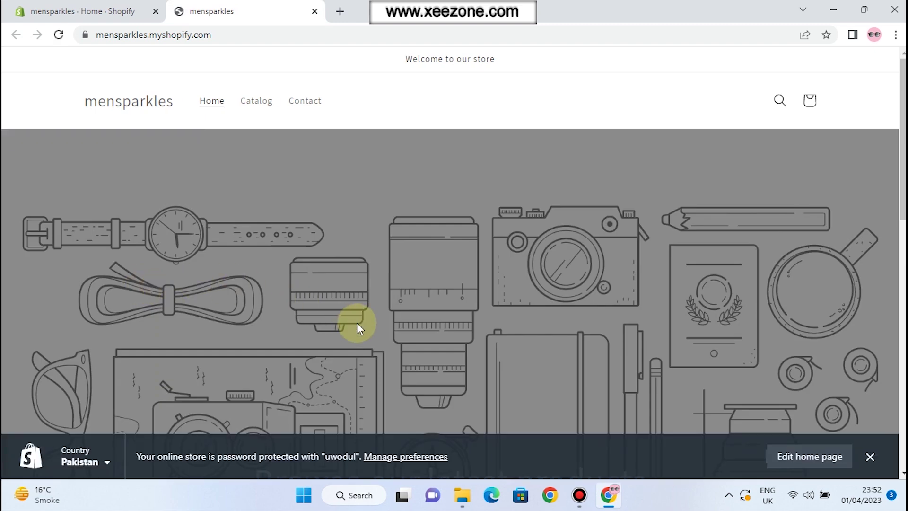
pyautogui.scroll(-10, 516, 282)
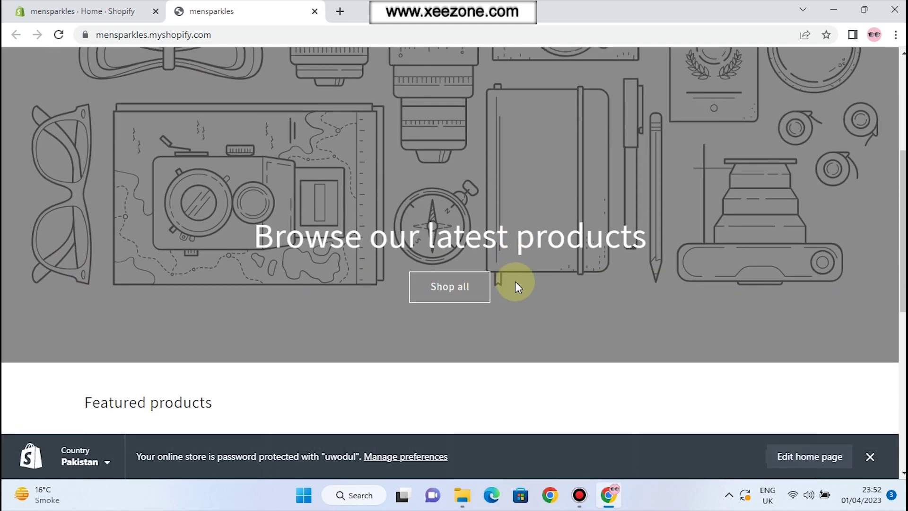
pyautogui.scroll(-5, 515, 282)
pyautogui.scroll(4, 517, 280)
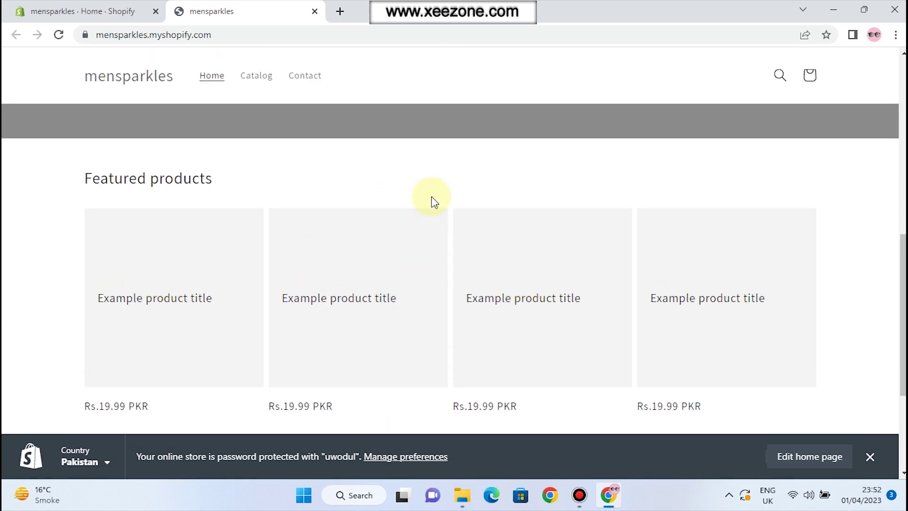
pyautogui.scroll(8, 432, 197)
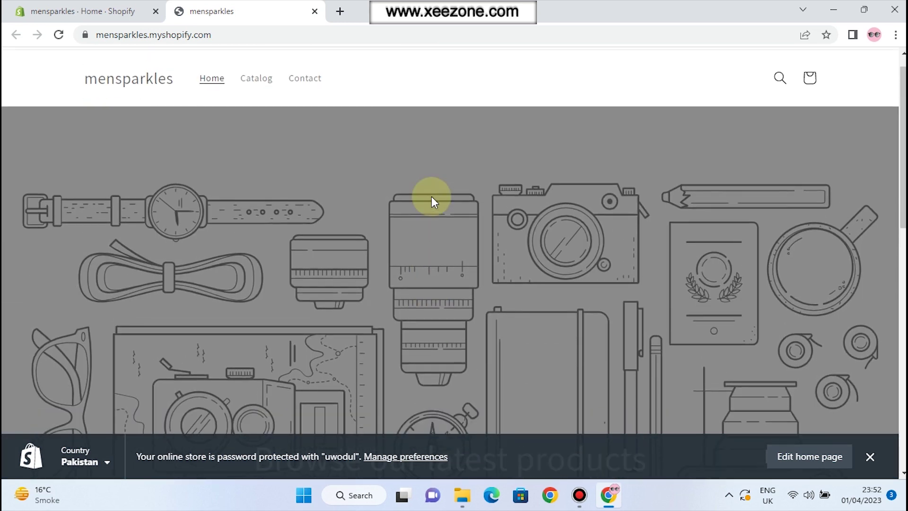
pyautogui.scroll(-8, 432, 197)
pyautogui.scroll(9, 431, 197)
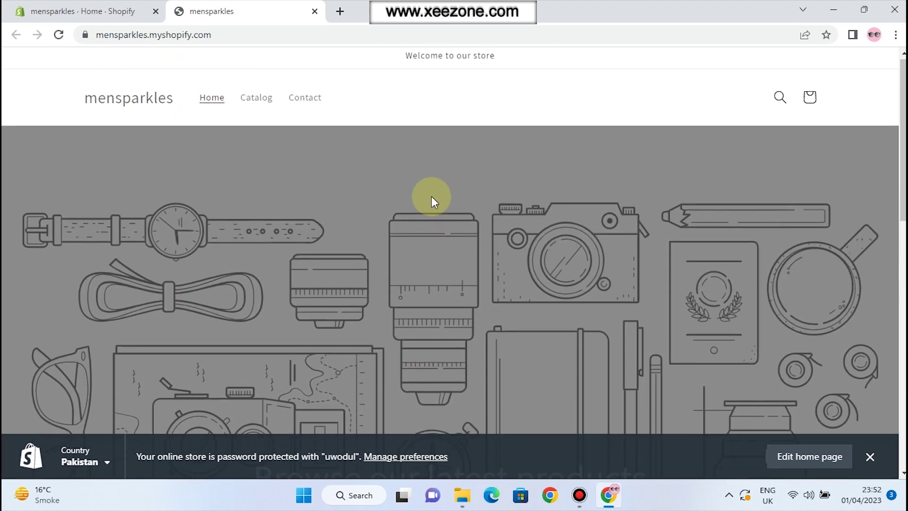